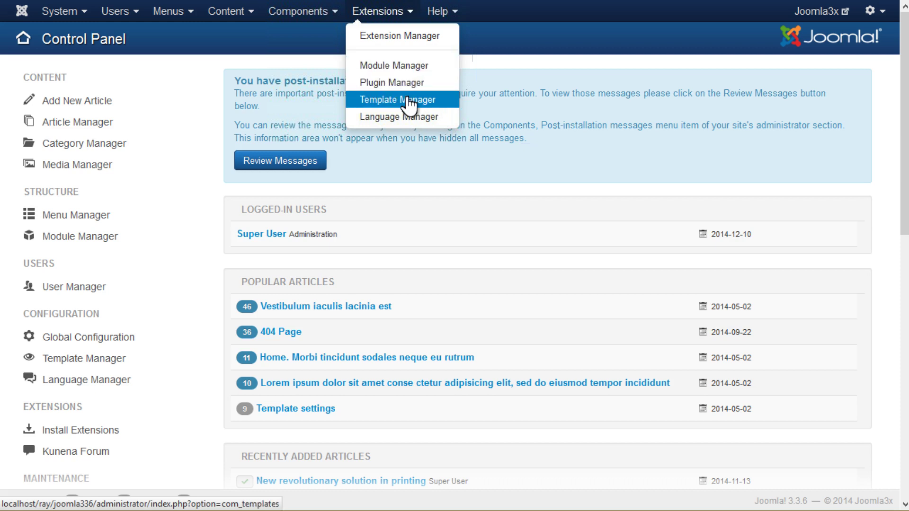
Open the details and files of the Theme3006 template from the Template Manager's templates list.
left_click(407, 99)
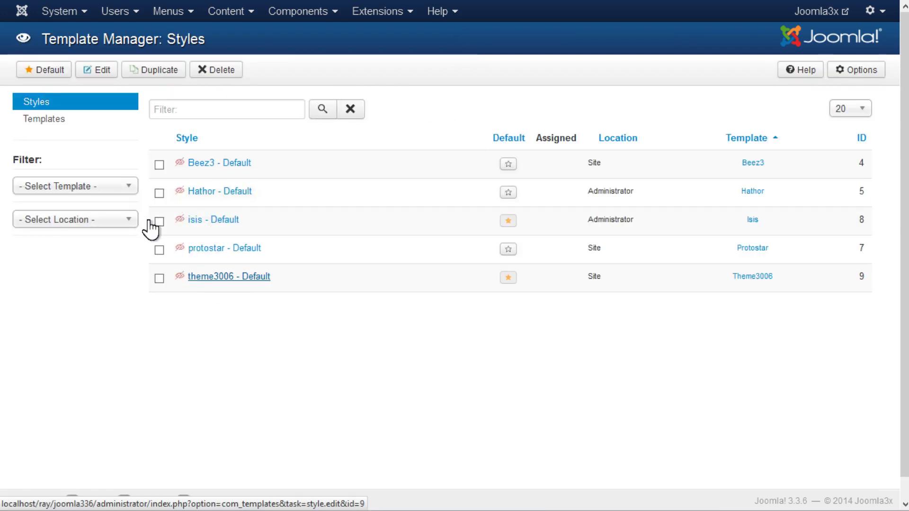
left_click(60, 121)
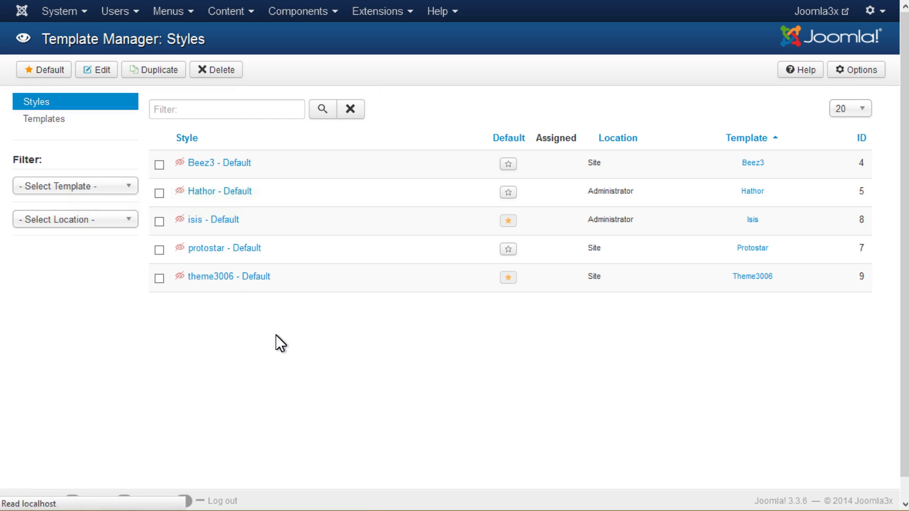
scroll(303, 318, "down", 6)
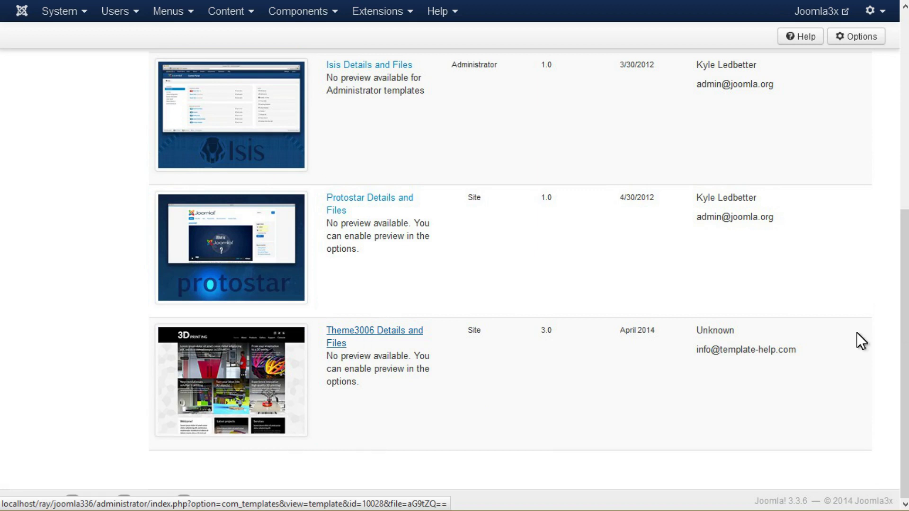
left_click(358, 340)
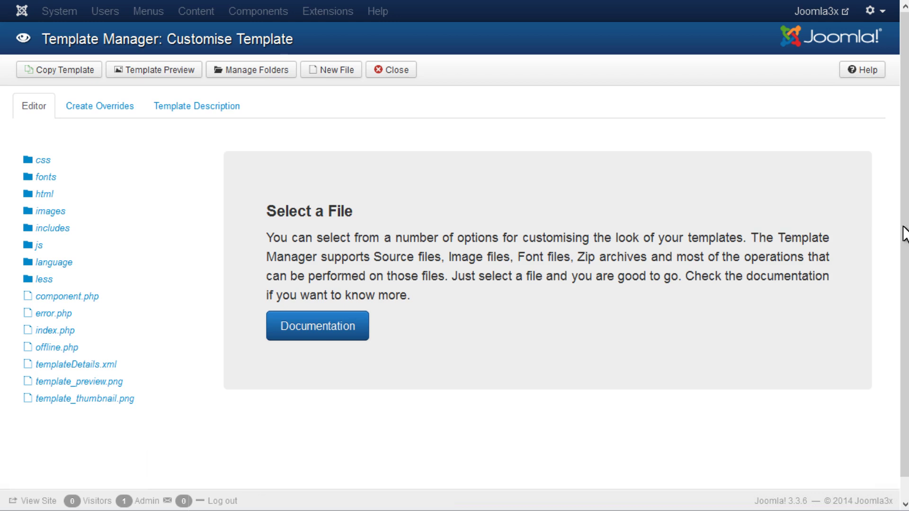
Open default.php from the template's html/com_contact/contact folder, look over its code and save the file.
left_click(41, 193)
left_click(66, 212)
left_click(68, 228)
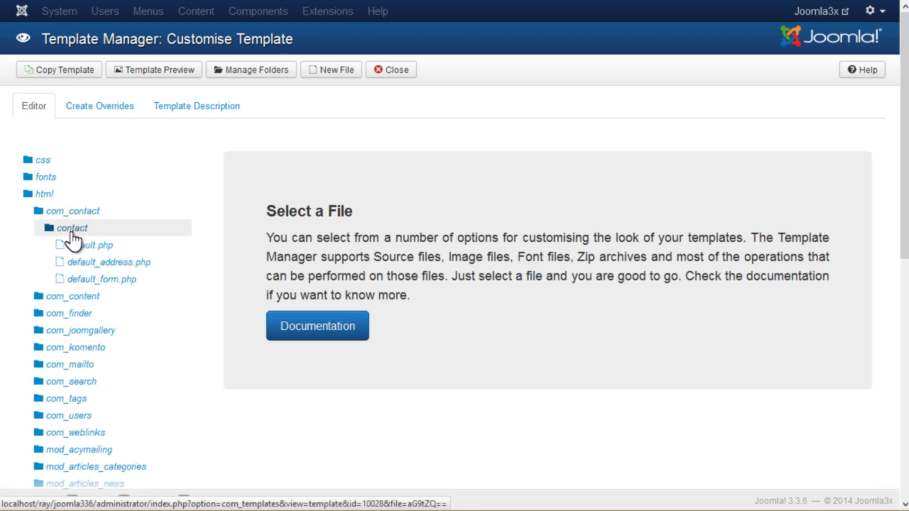
left_click(181, 252)
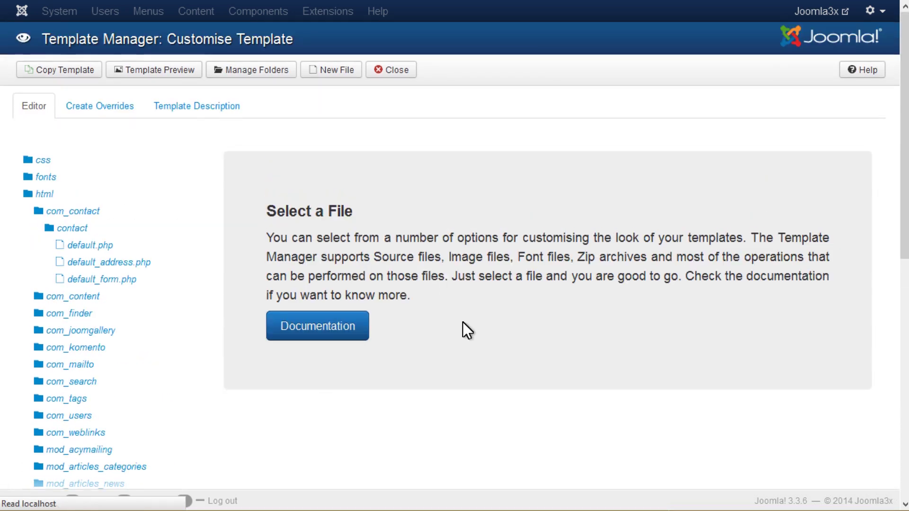
scroll(462, 322, "down", 4)
scroll(462, 322, "down", 4)
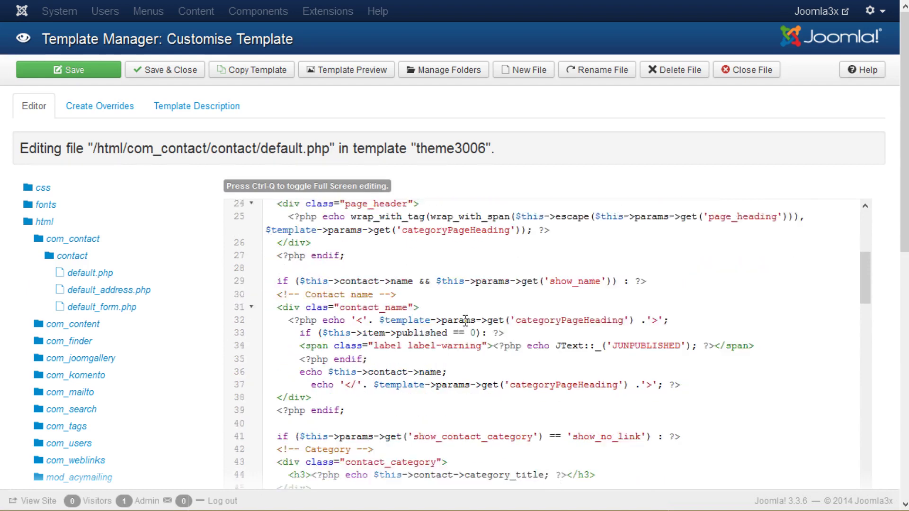
scroll(472, 325, "up", 8)
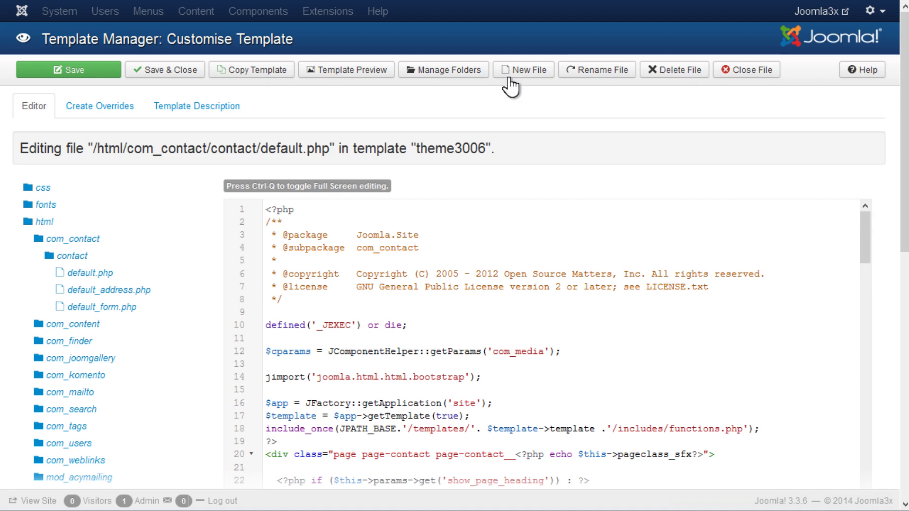
left_click(70, 71)
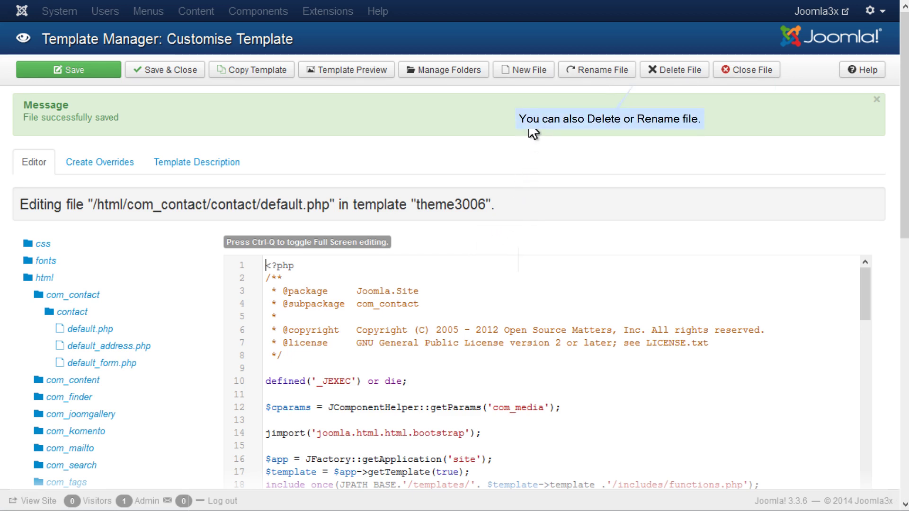
Create a new file of type css named new in the template's css folder.
left_click(529, 72)
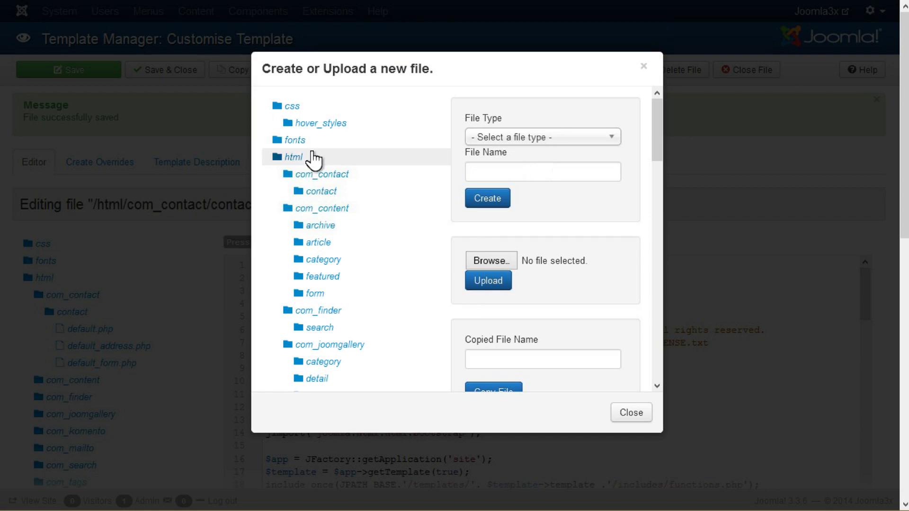
left_click(372, 156)
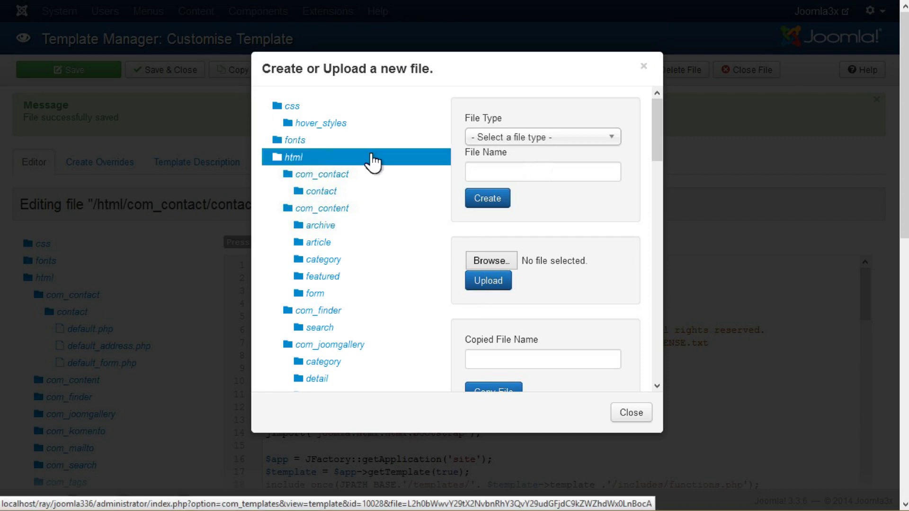
left_click(551, 137)
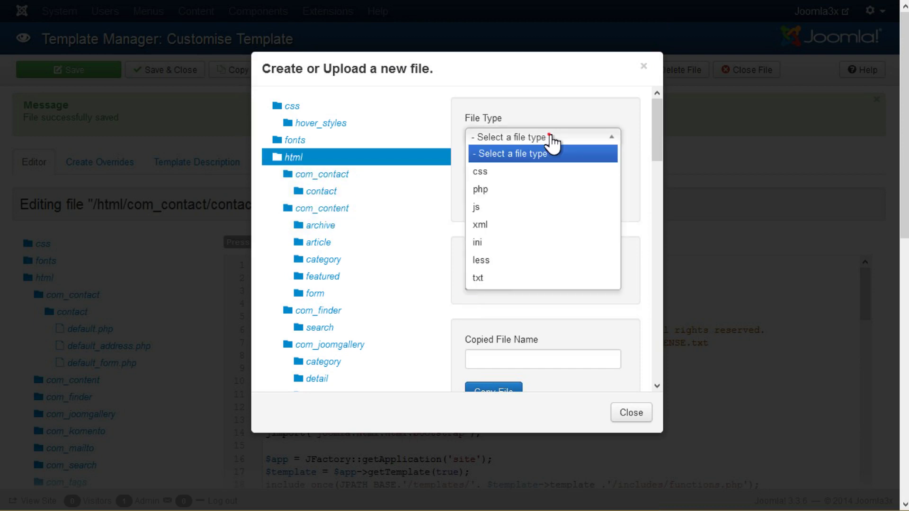
left_click(539, 176)
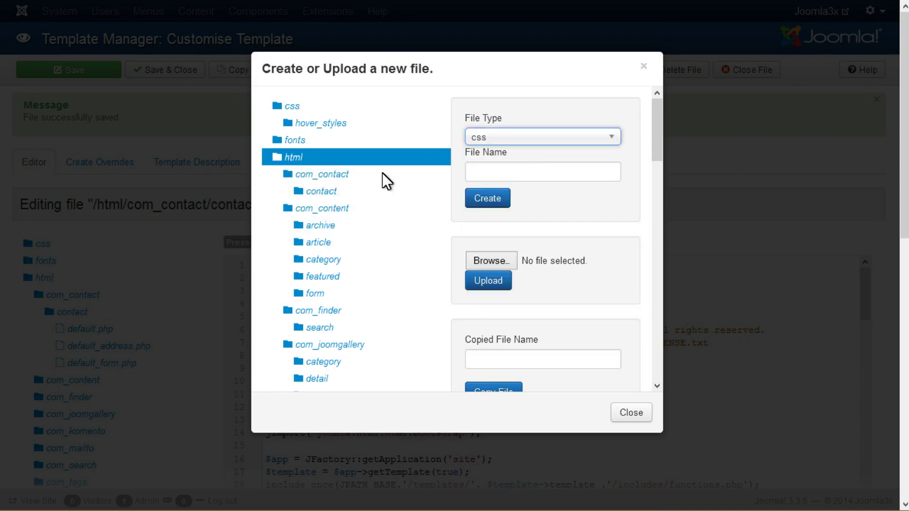
left_click(296, 107)
left_click(498, 134)
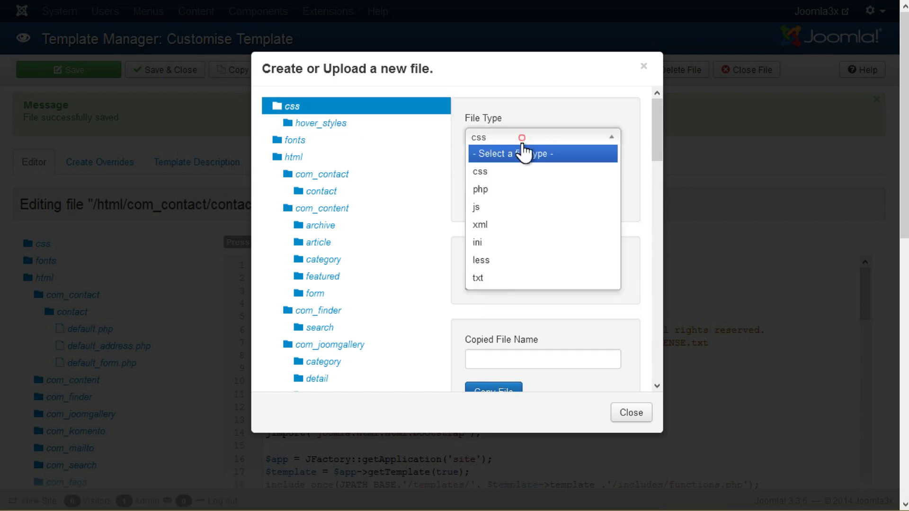
left_click(514, 172)
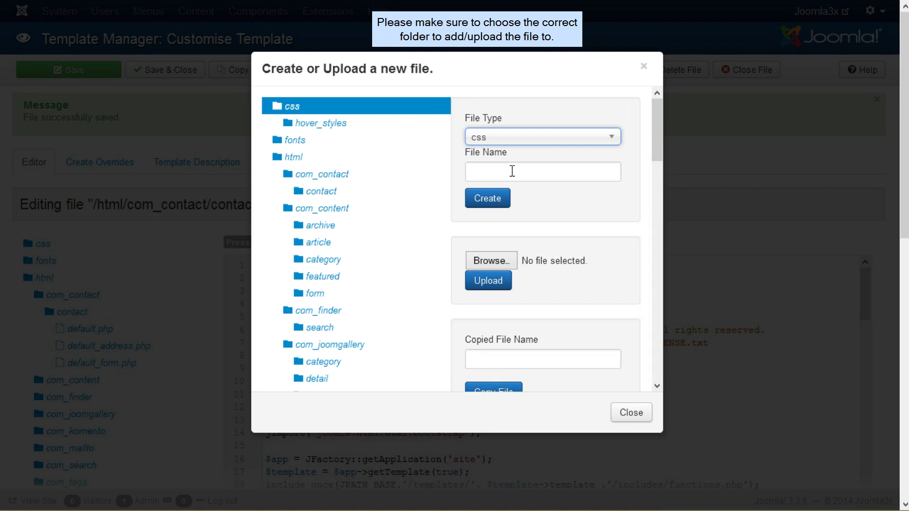
left_click(513, 172)
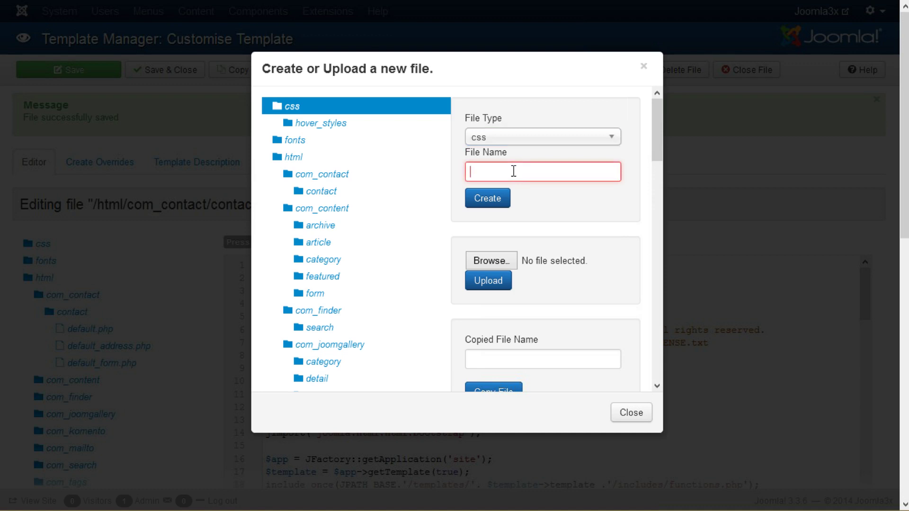
type("new")
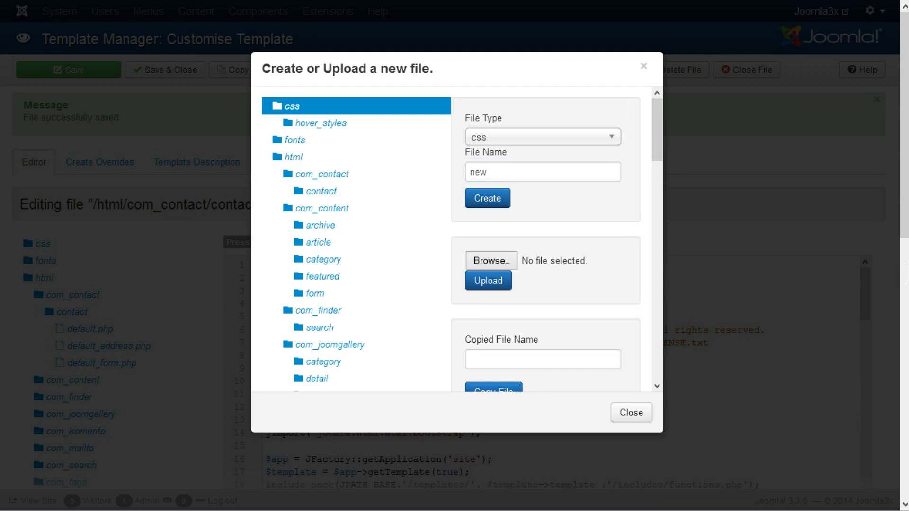
key("Return")
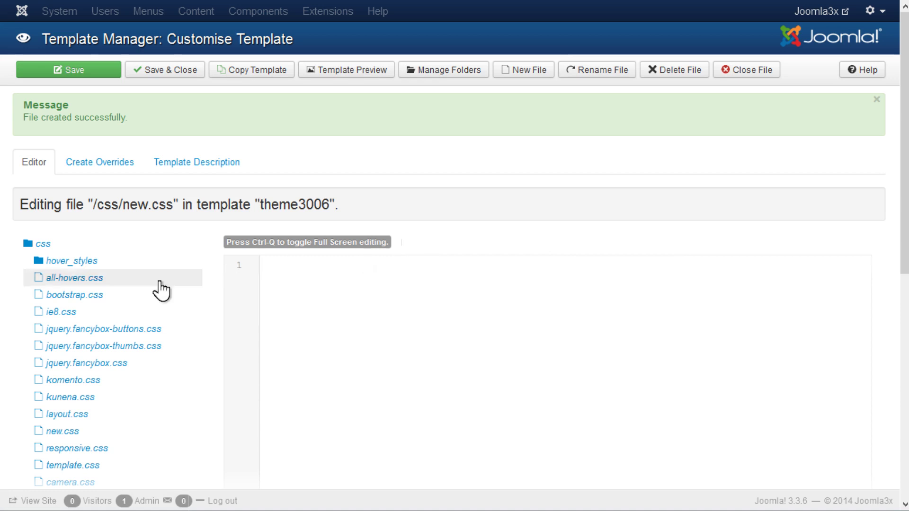
Look through the template's file tree to locate new.css in the css folder.
scroll(94, 297, "down", 5)
scroll(345, 292, "up", 5)
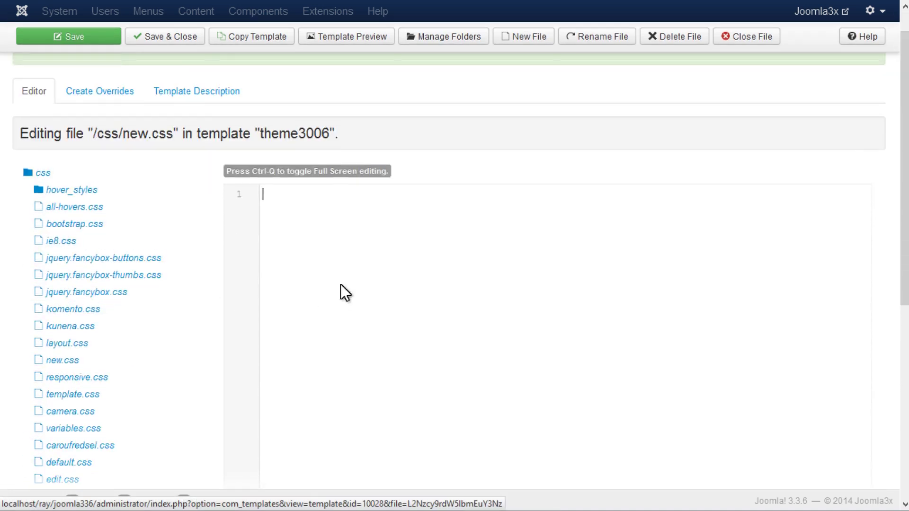
scroll(149, 319, "down", 9)
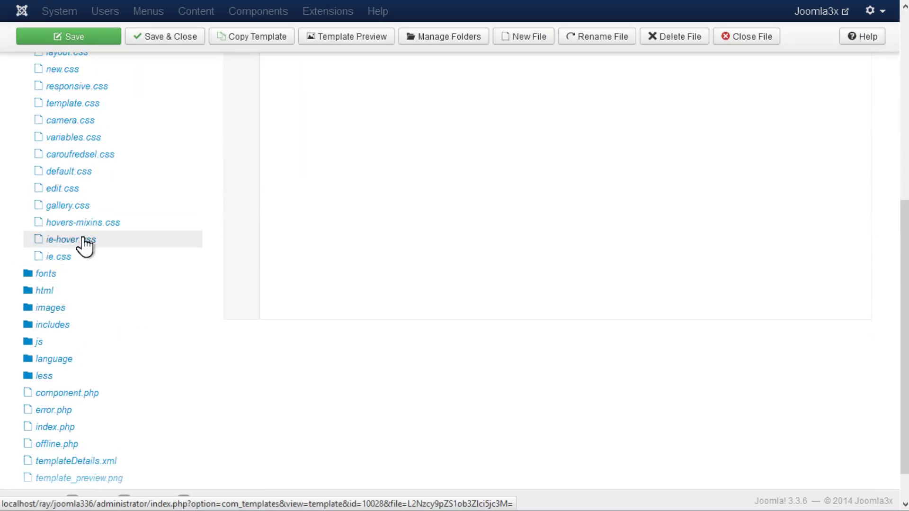
scroll(88, 251, "up", 4)
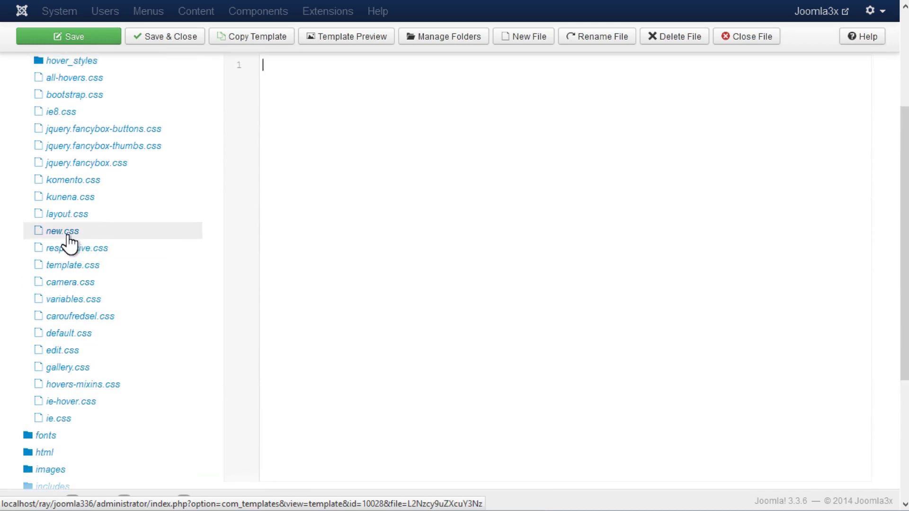
scroll(142, 272, "up", 5)
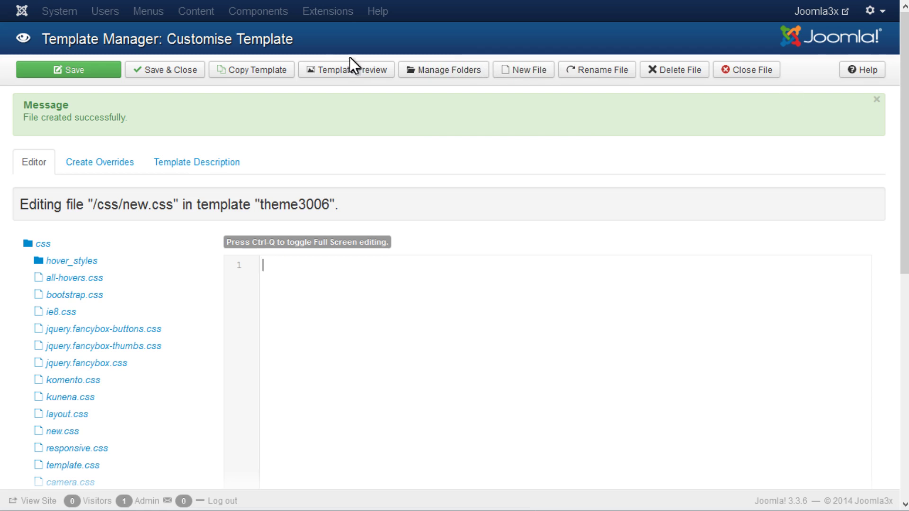
Create a folder named new at the root of the template.
left_click(440, 70)
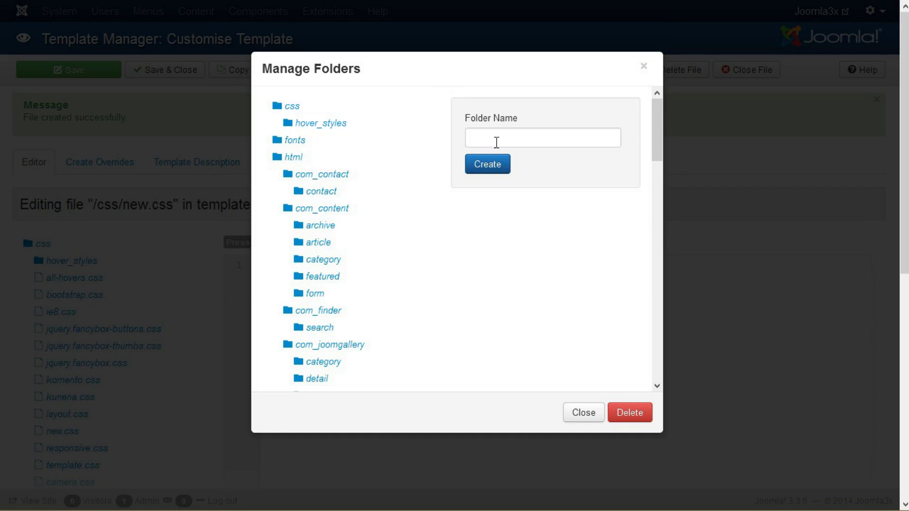
left_click(499, 142)
type("new")
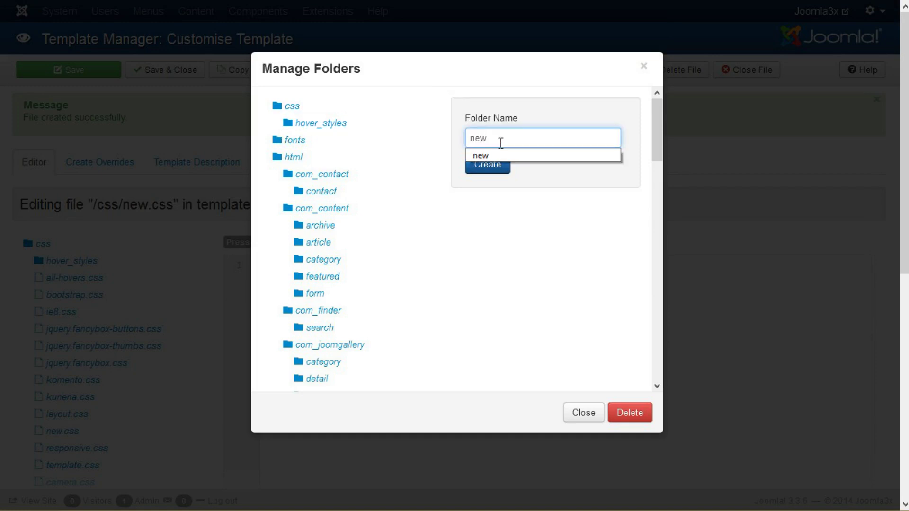
left_click(493, 166)
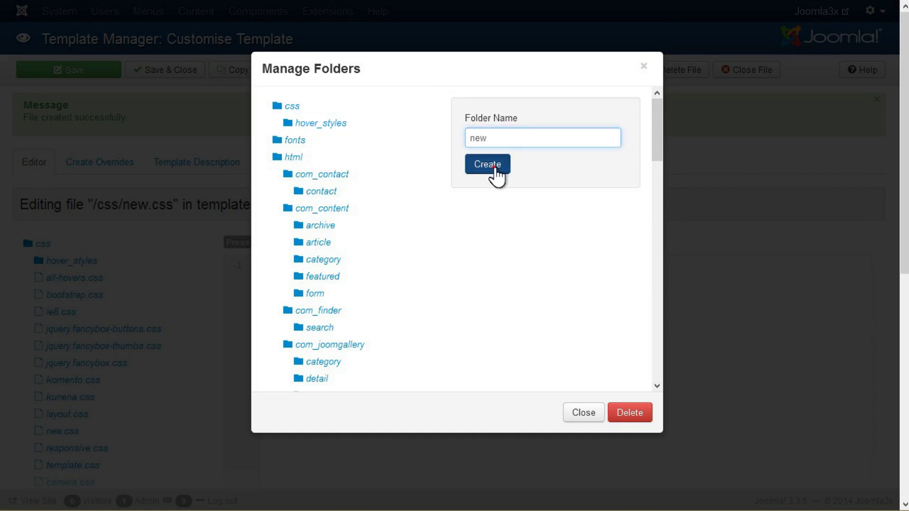
left_click(493, 167)
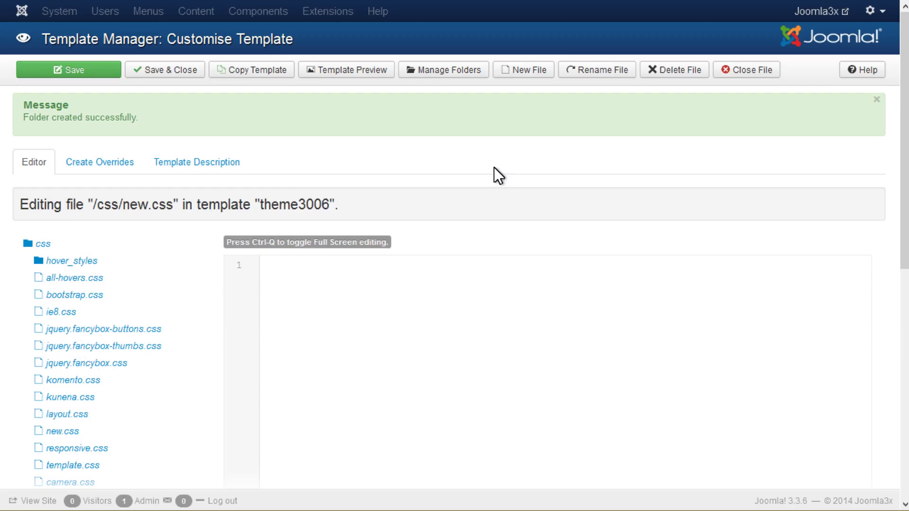
Look through the template's file tree to locate the new folder at its root.
scroll(167, 315, "down", 9)
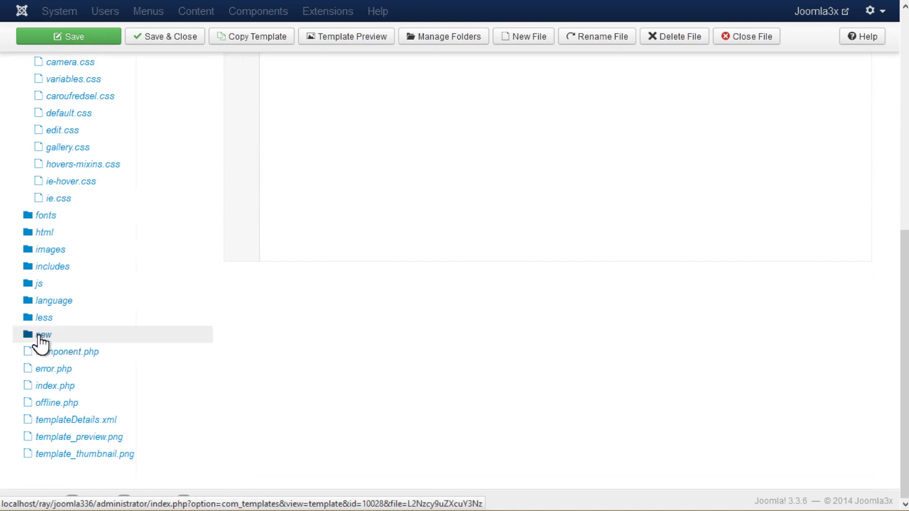
scroll(86, 348, "up", 9)
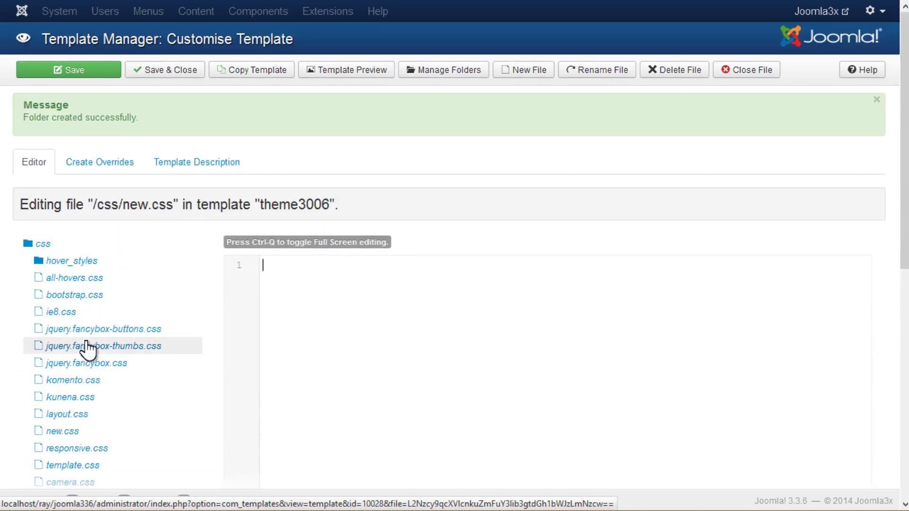
scroll(88, 349, "down", 4)
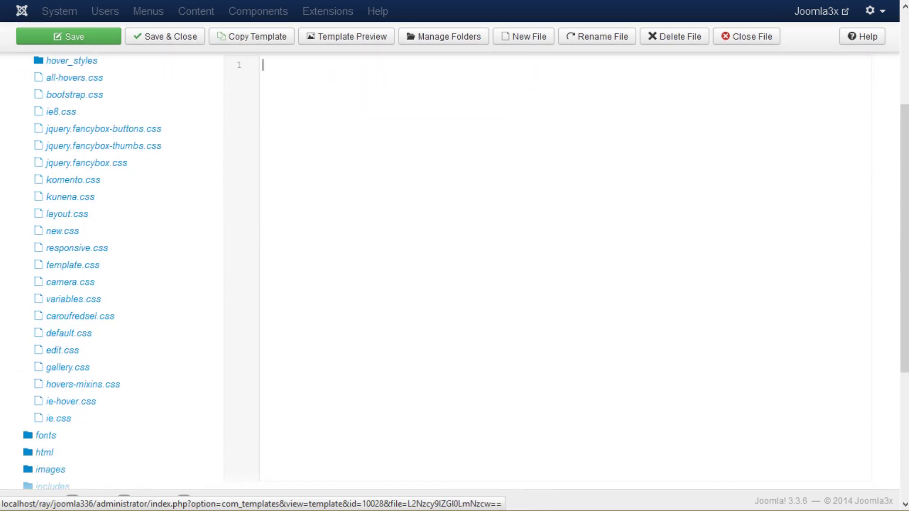
scroll(498, 390, "up", 4)
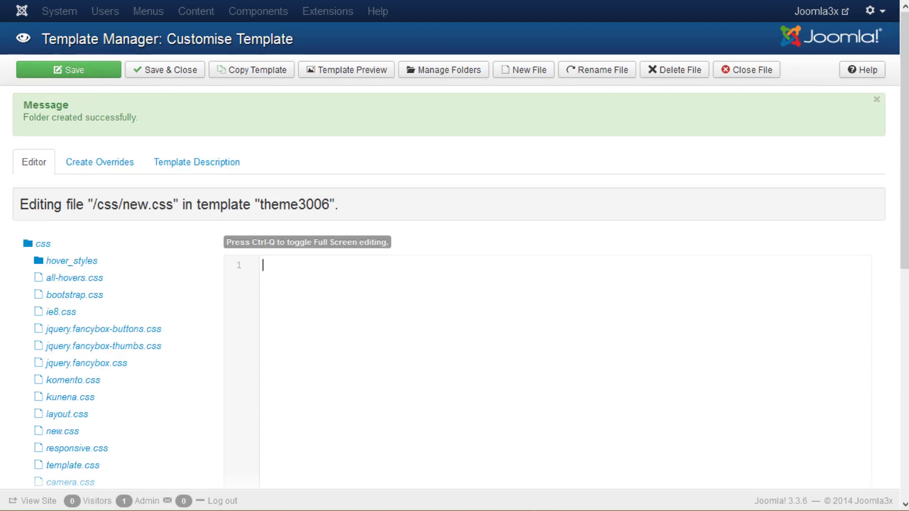
scroll(425, 377, "down", 2)
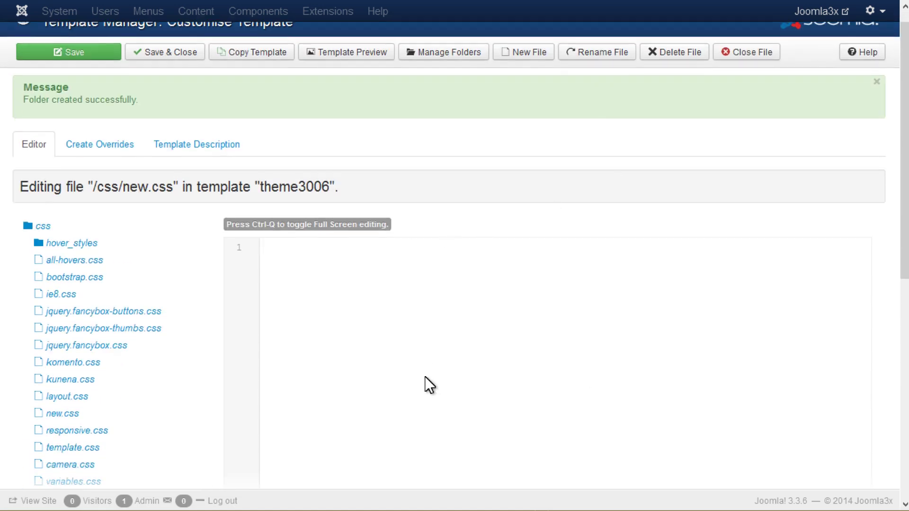
scroll(327, 249, "up", 2)
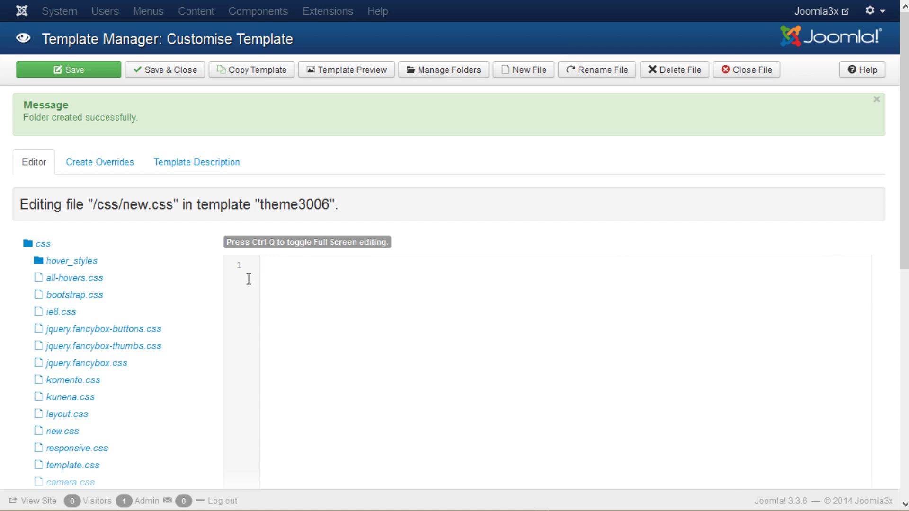
Preview the template and look over the site's home page down to the Services section.
left_click(348, 71)
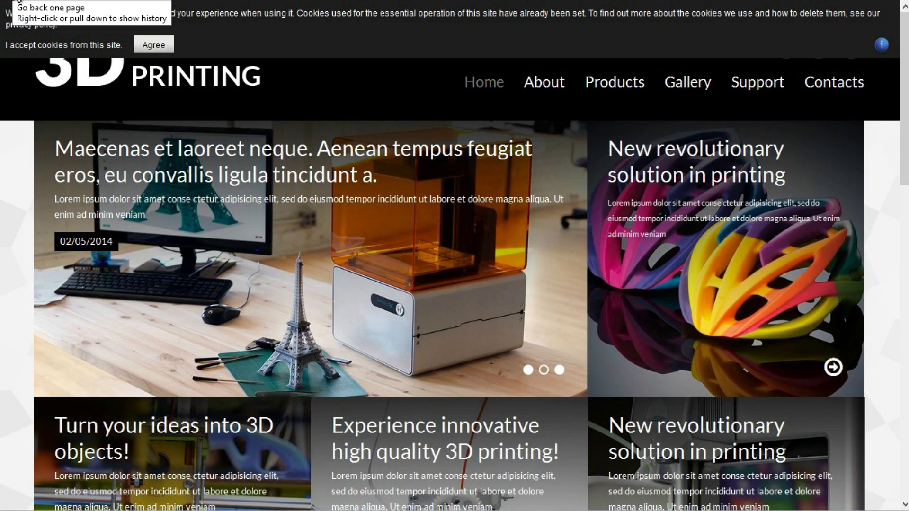
scroll(709, 261, "down", 15)
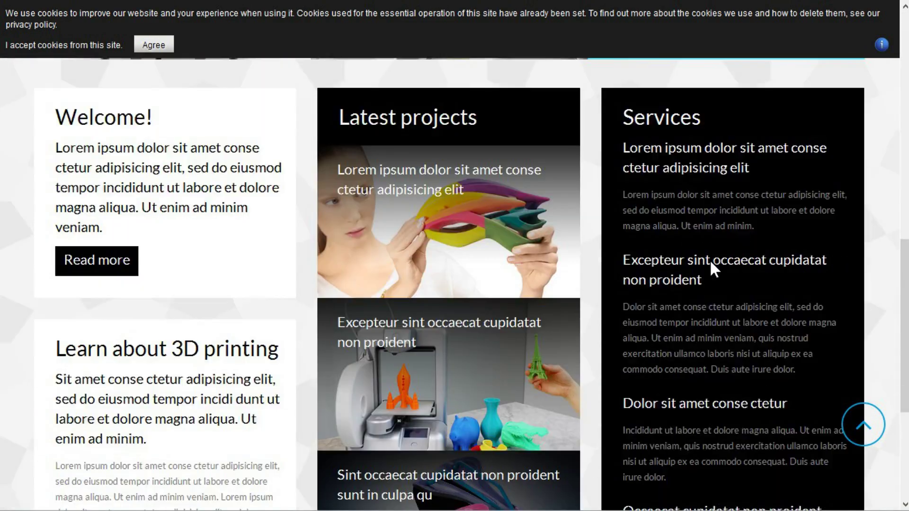
scroll(709, 266, "up", 14)
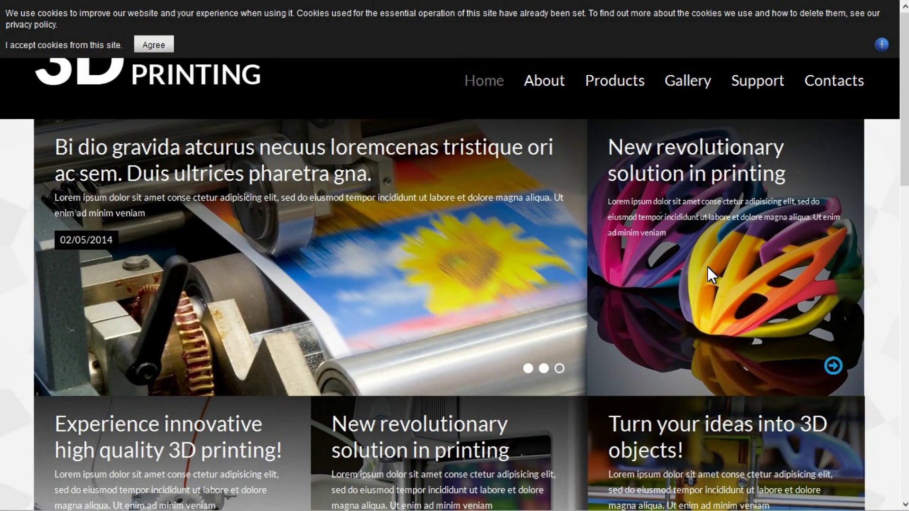
Return from the site preview to the Template Manager and open bodyBg.gif from the images/template folder to view it.
left_click(31, 1)
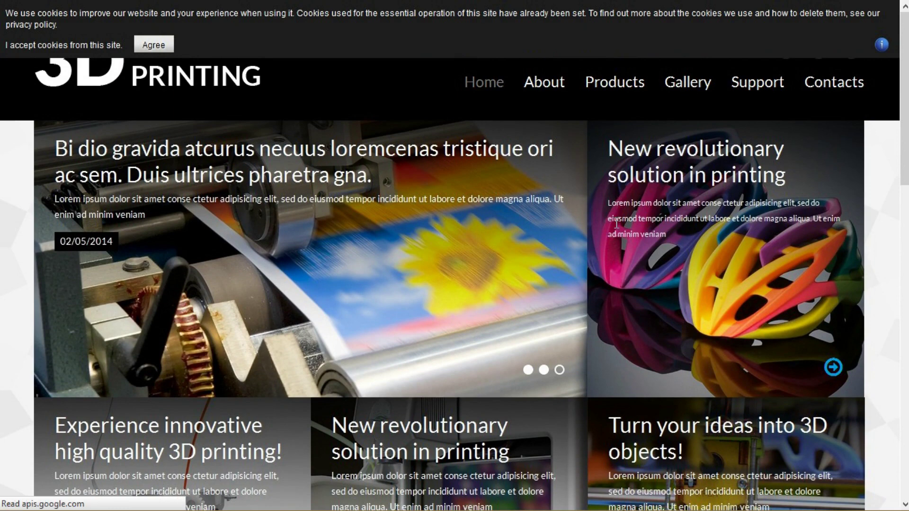
key("ctrl+Tab")
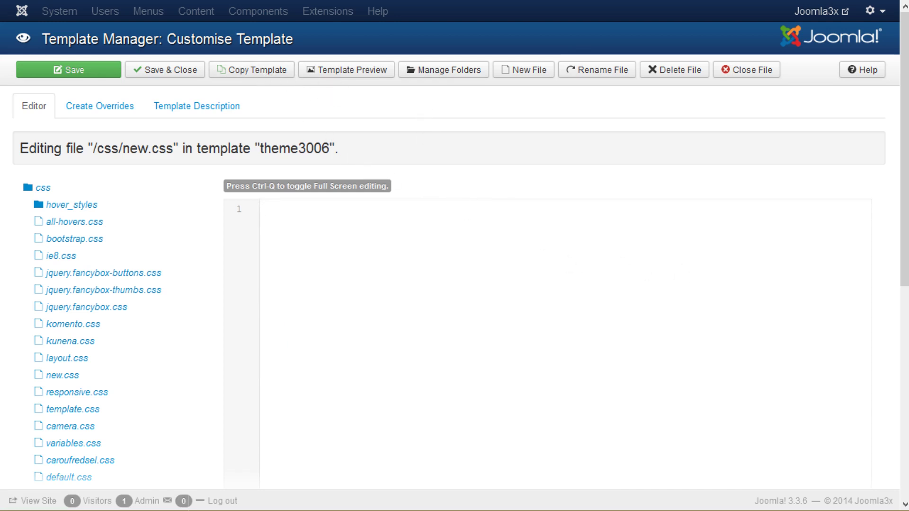
scroll(420, 264, "down", 8)
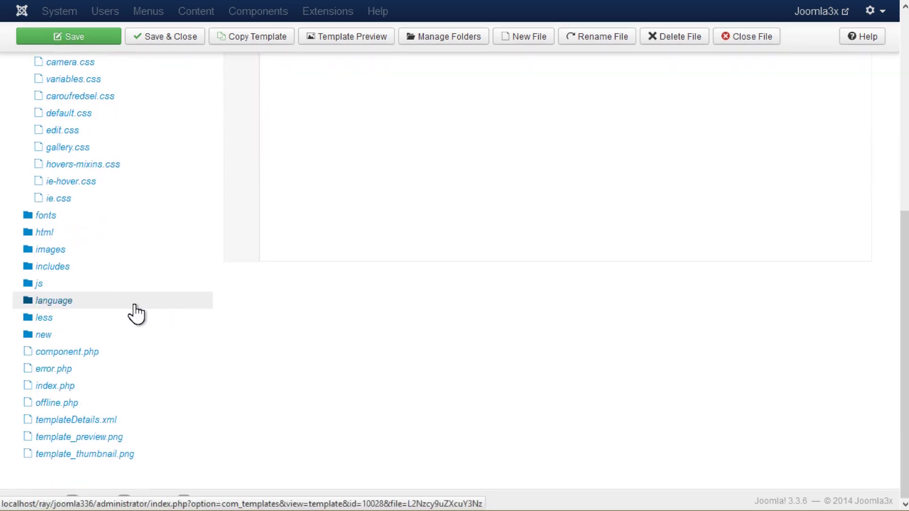
left_click(47, 250)
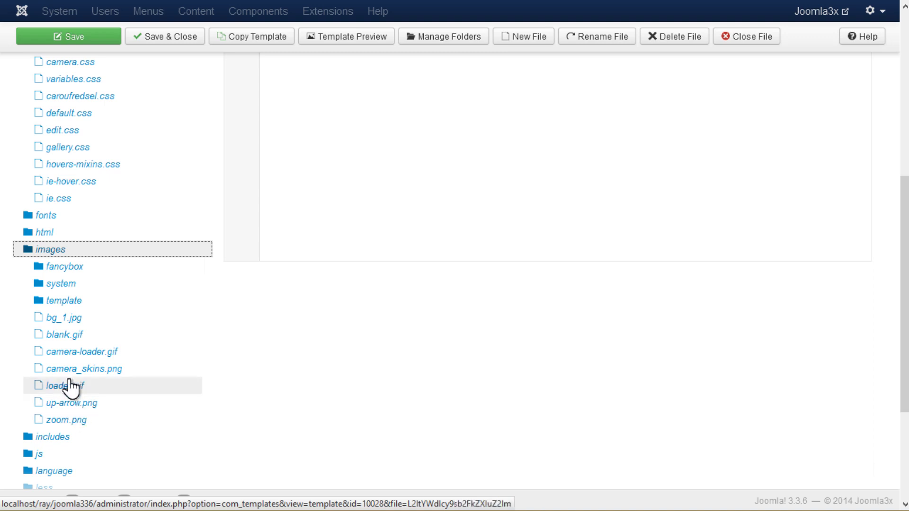
left_click(57, 300)
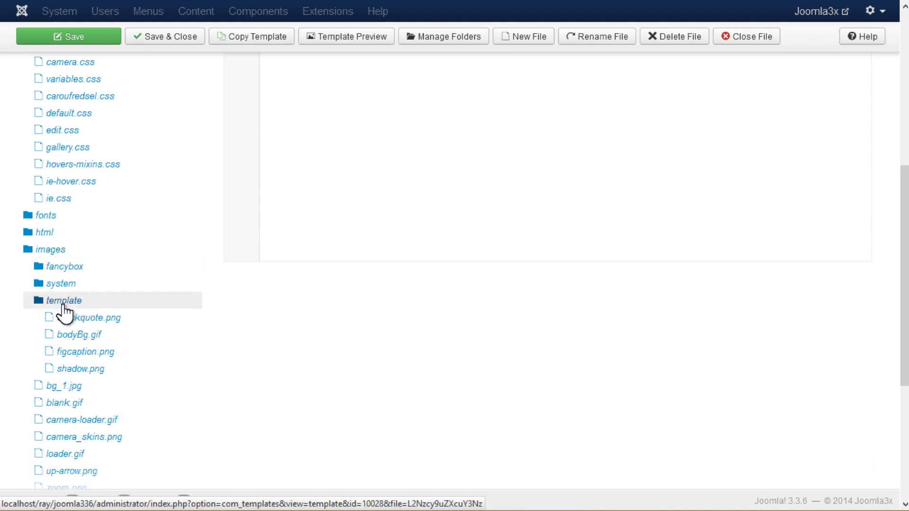
left_click(83, 339)
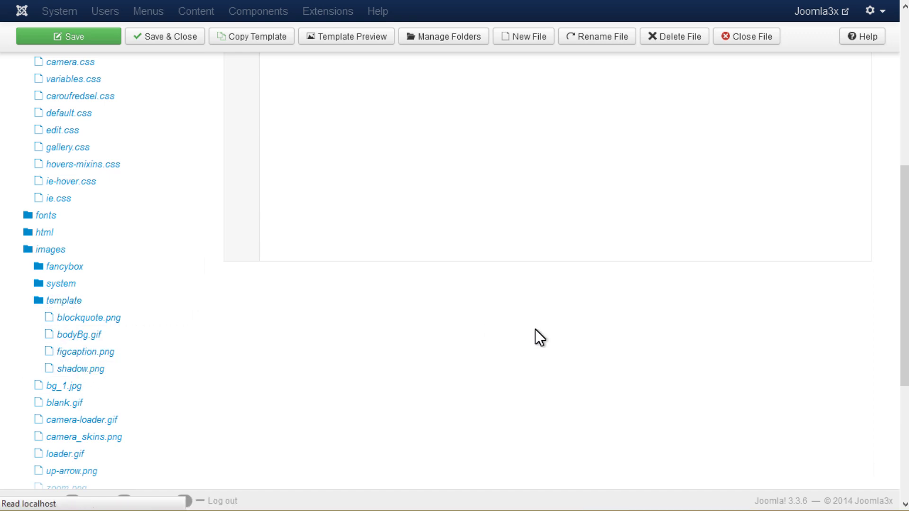
scroll(606, 336, "down", 2)
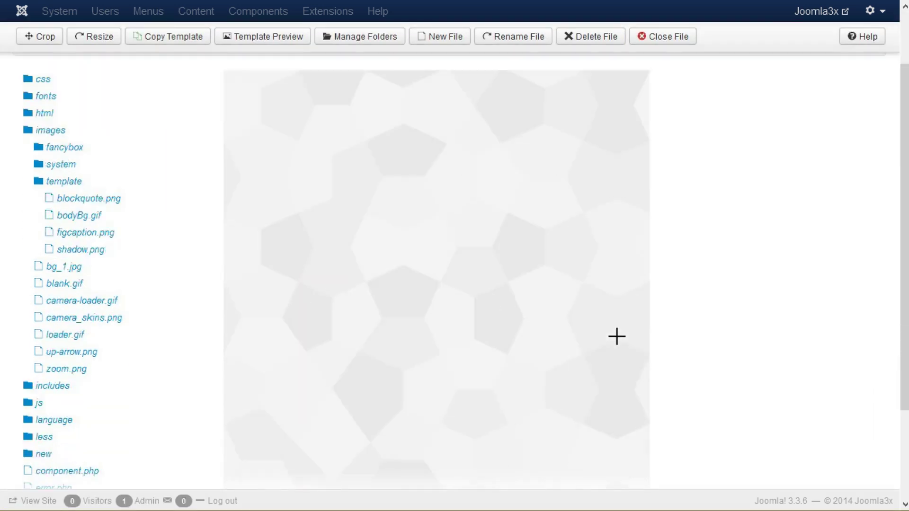
Open template_preview.png from the template's root and crop it to the 3D Printing logo area.
scroll(617, 337, "down", 2)
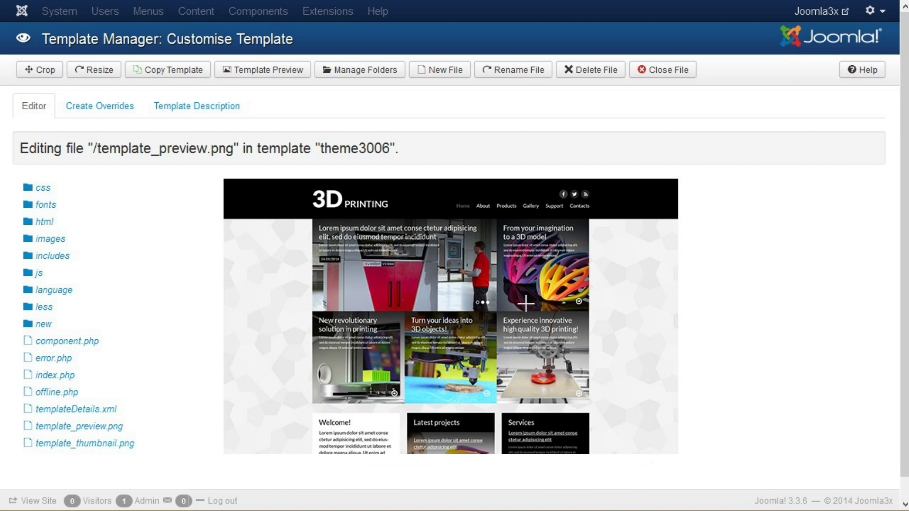
left_click_drag(301, 184, 399, 215)
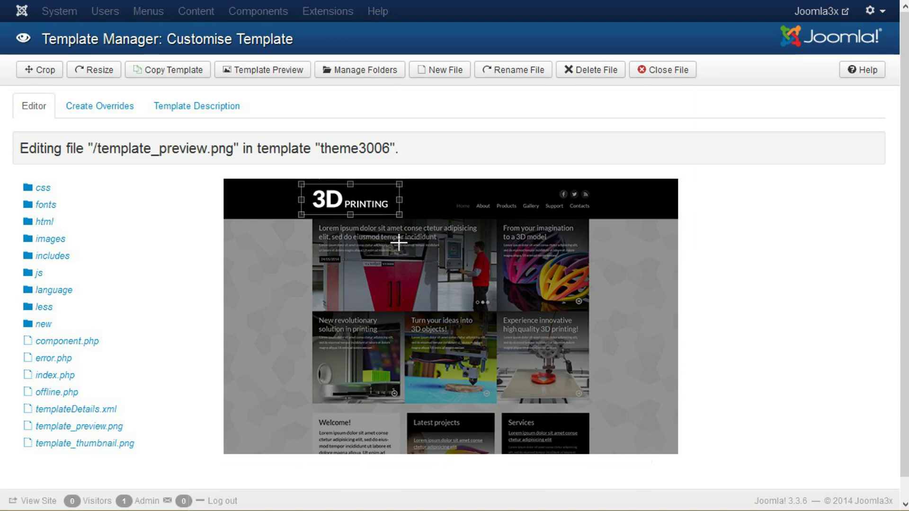
left_click(49, 72)
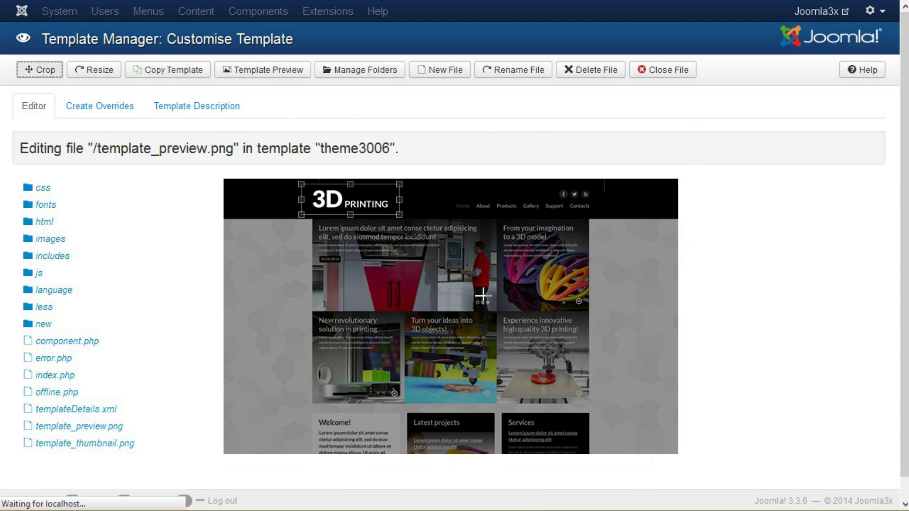